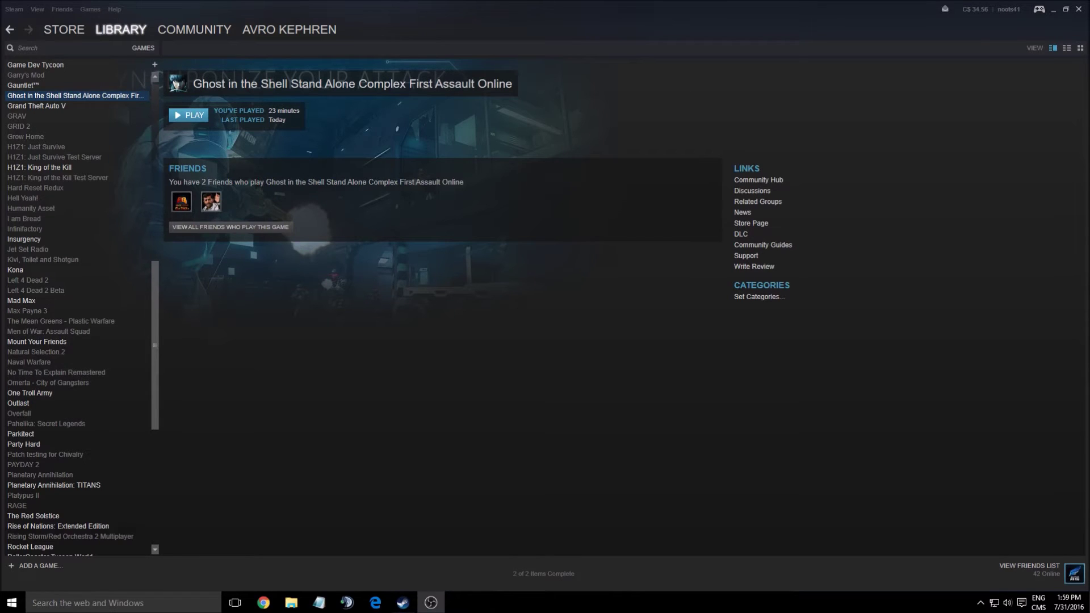
# Open the local files folder of Ghost in the Shell Stand Alone Complex First Assault Online from the game's properties.
pyautogui.rightClick(119, 96)
pyautogui.click(167, 240)
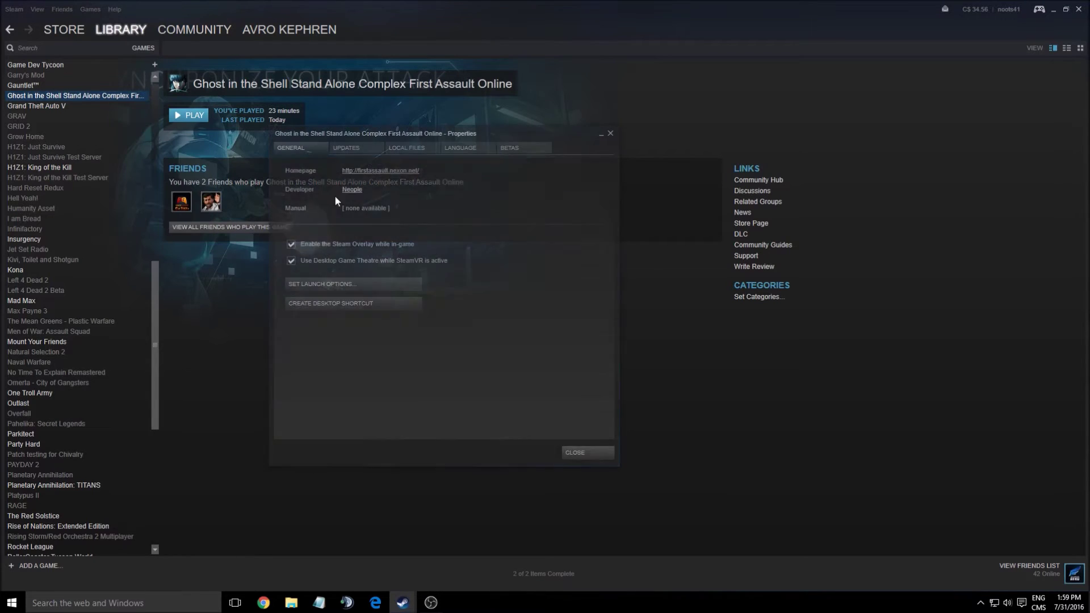
pyautogui.click(413, 148)
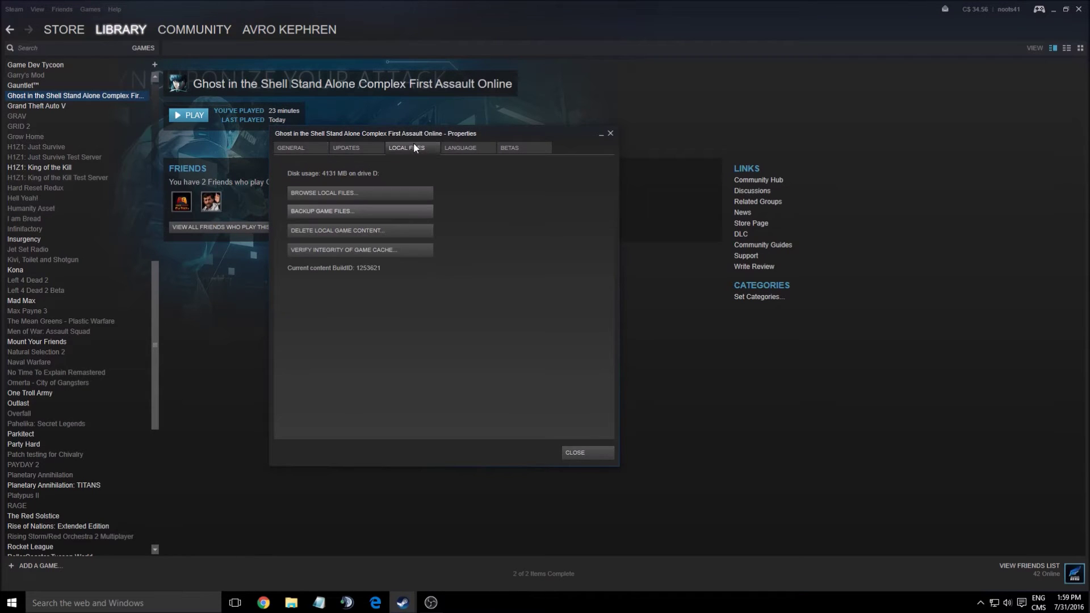
pyautogui.click(347, 194)
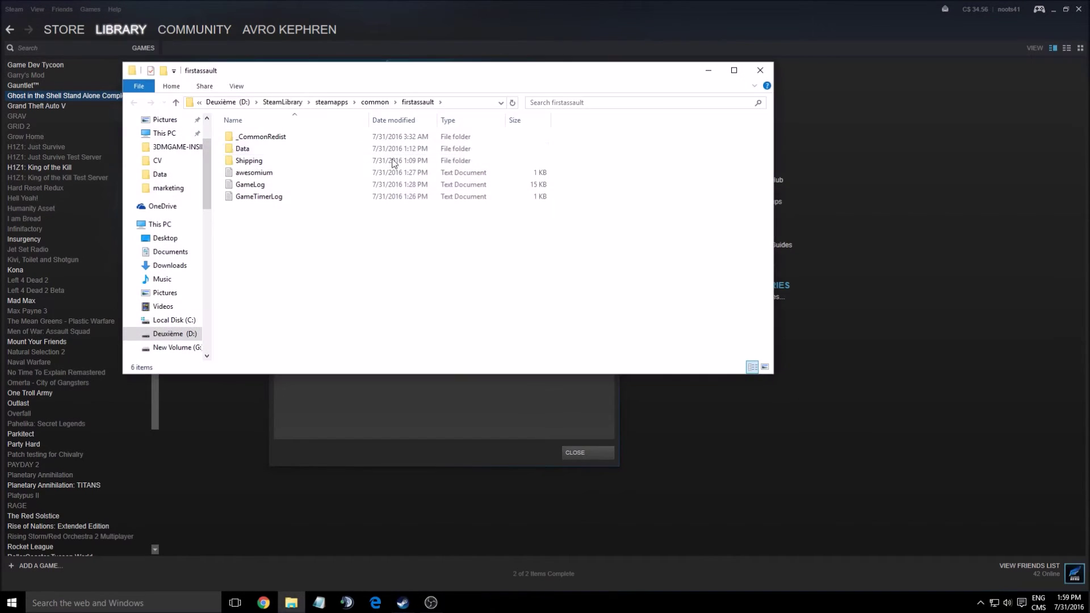
# Open the option configuration file from the game's Data folder and maximize it for reading.
pyautogui.doubleClick(256, 149)
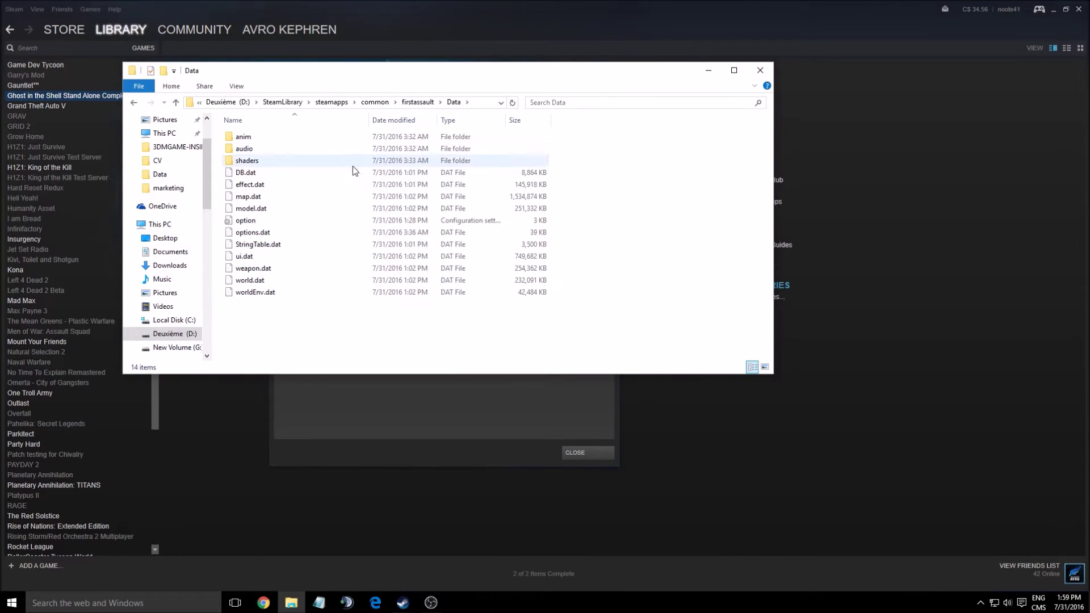
pyautogui.click(266, 222)
pyautogui.doubleClick(267, 221)
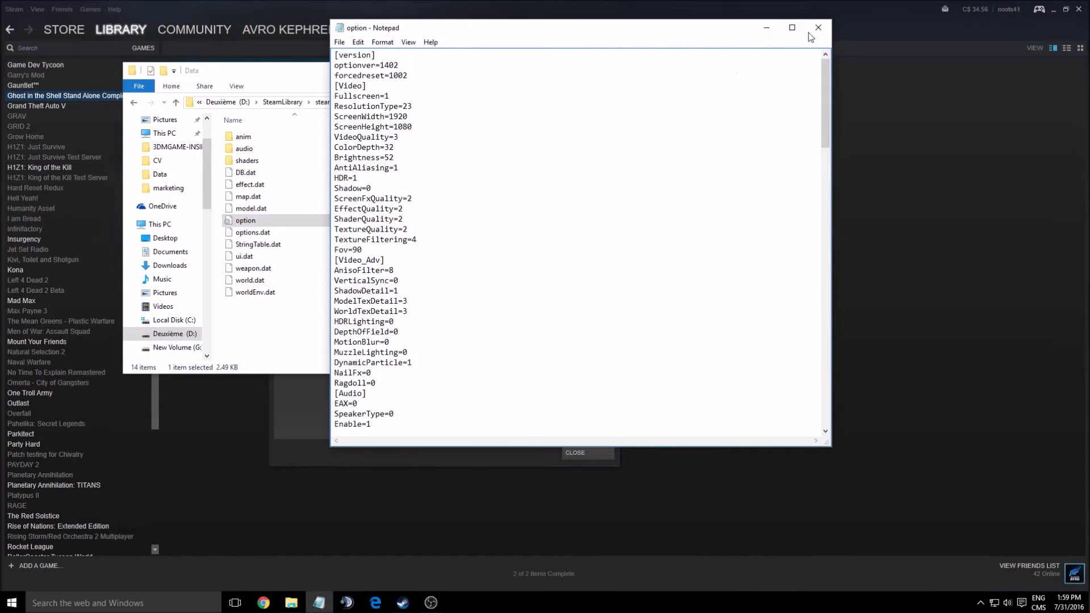
pyautogui.click(792, 27)
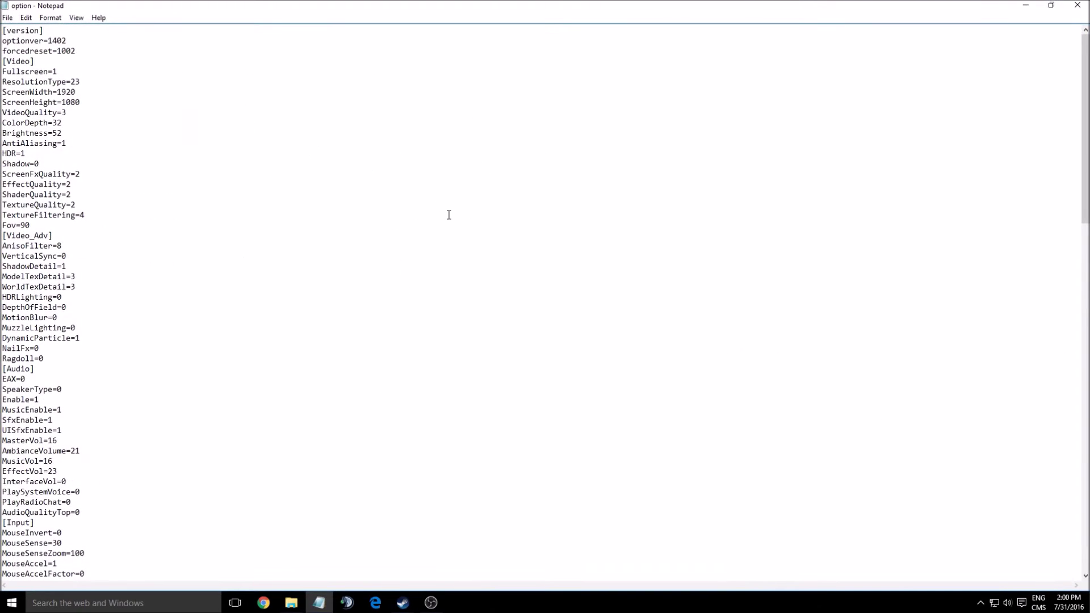
# Skim the configuration file and examine the screen width and height entries in the [Video] section.
pyautogui.scroll(-19, 445, 206)
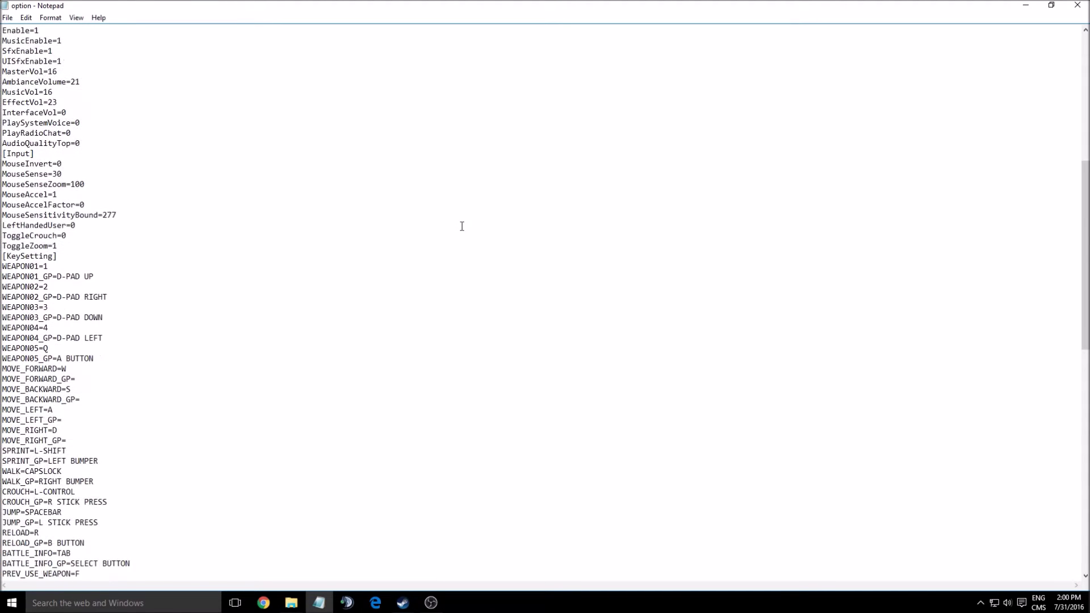
pyautogui.scroll(19, 465, 222)
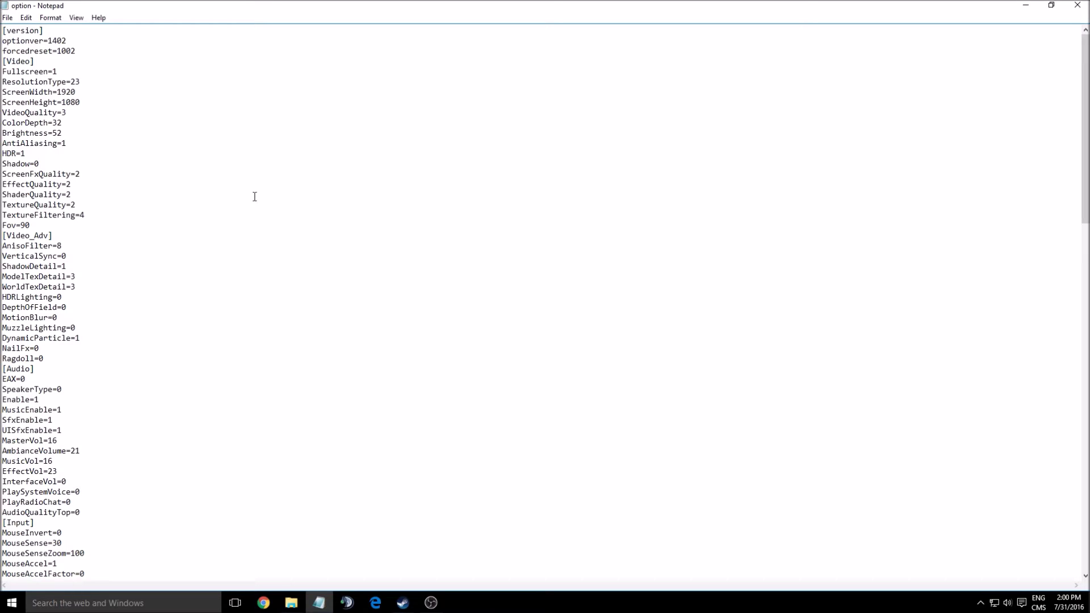
pyautogui.click(278, 183)
pyautogui.click(280, 145)
pyautogui.moveTo(7, 92)
pyautogui.mouseDown()
pyautogui.moveTo(99, 102)
pyautogui.moveTo(2, 93)
pyautogui.mouseUp()
pyautogui.click(98, 102)
pyautogui.click(81, 104)
pyautogui.moveTo(81, 104); pyautogui.dragTo(2, 97)
pyautogui.click(80, 107)
pyautogui.scroll(-1, 85, 140)
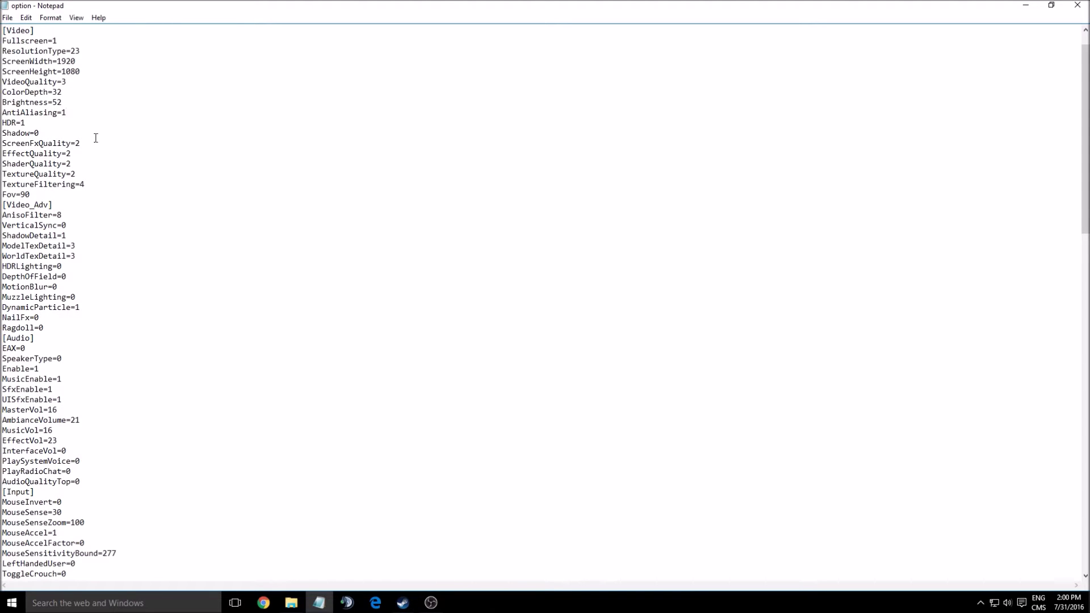
# Re-enter AntiAliasing as 1, try setting HDR to 0, and undo the HDR change.
pyautogui.moveTo(7, 113); pyautogui.dragTo(43, 120)
pyautogui.click(65, 112)
pyautogui.press('BackSpace')
pyautogui.write('1')
pyautogui.click(39, 123)
pyautogui.press('BackSpace')
pyautogui.write('0')
pyautogui.click(93, 183)
pyautogui.hotkey('ctrl', 'z')
# Examine the Shadow, ScreenFxQuality, EffectQuality, ShaderQuality and TextureQuality entries in the [Video] section.
pyautogui.scroll(-1, 21, 139)
pyautogui.click(16, 103)
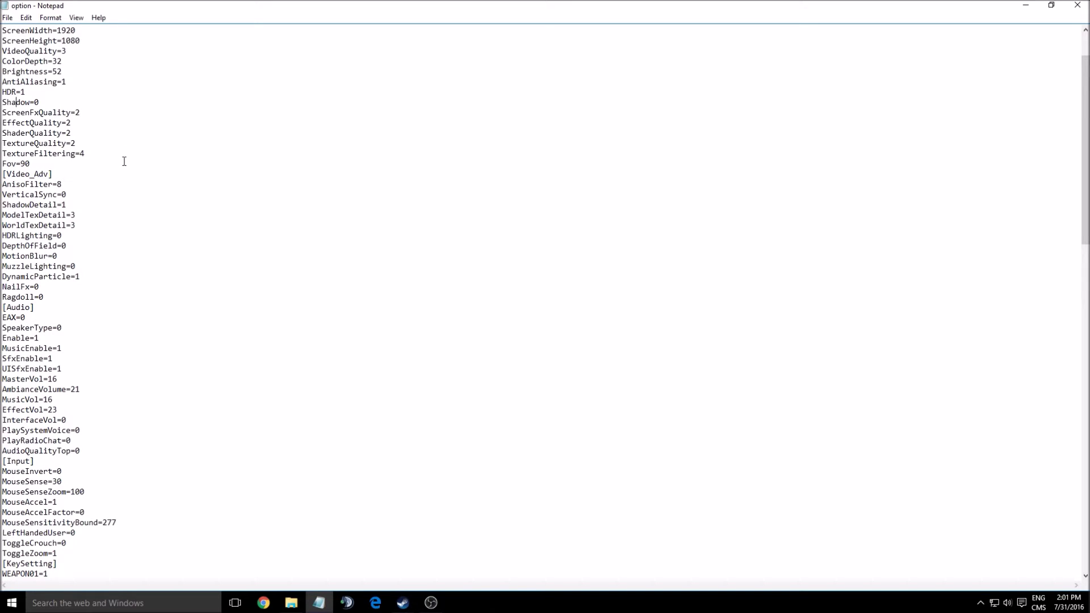
pyautogui.doubleClick(8, 103)
pyautogui.click(54, 104)
pyautogui.hotkey('shift', 'Home')
pyautogui.click(141, 124)
pyautogui.press('Up')
pyautogui.press('Up')
pyautogui.moveTo(8, 122); pyautogui.dragTo(38, 133)
pyautogui.doubleClick(34, 144)
pyautogui.click(92, 142)
pyautogui.click(96, 109)
pyautogui.click(87, 142)
# Examine the TextureFiltering and Fov entries at the end of the [Video] section.
pyautogui.scroll(-1, 138, 186)
pyautogui.press('Down')
pyautogui.press('Home')
pyautogui.hotkey('shift', 'Right')
pyautogui.hotkey('shift', 'Right')
pyautogui.hotkey('shift', 'Right')
pyautogui.hotkey('shift', 'Right')
pyautogui.hotkey('shift', 'Right')
pyautogui.hotkey('shift', 'Right')
pyautogui.hotkey('shift', 'Right')
pyautogui.hotkey('shift', 'Right')
pyautogui.hotkey('shift', 'Right')
pyautogui.hotkey('shift', 'Right')
pyautogui.hotkey('shift', 'Right')
pyautogui.hotkey('shift', 'Right')
pyautogui.hotkey('shift', 'Right')
pyautogui.hotkey('shift', 'Right')
pyautogui.hotkey('shift', 'Right')
pyautogui.hotkey('shift', 'Right')
pyautogui.hotkey('shift', 'Right')
pyautogui.hotkey('shift', 'Right')
pyautogui.press('Right')
pyautogui.doubleClick(32, 123)
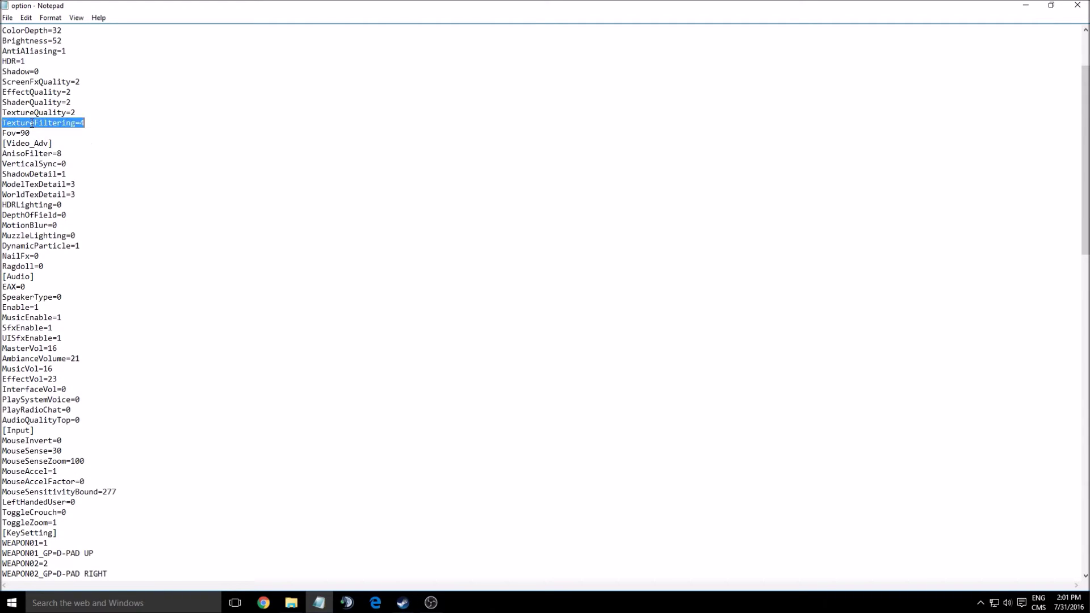
pyautogui.press('Right')
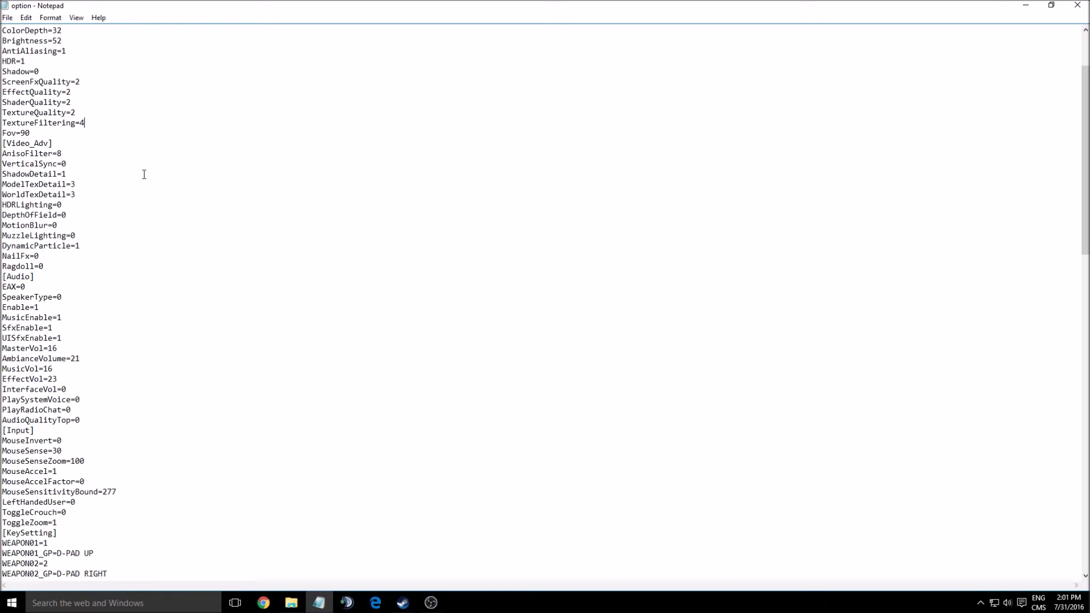
pyautogui.moveTo(4, 122); pyautogui.dragTo(104, 121)
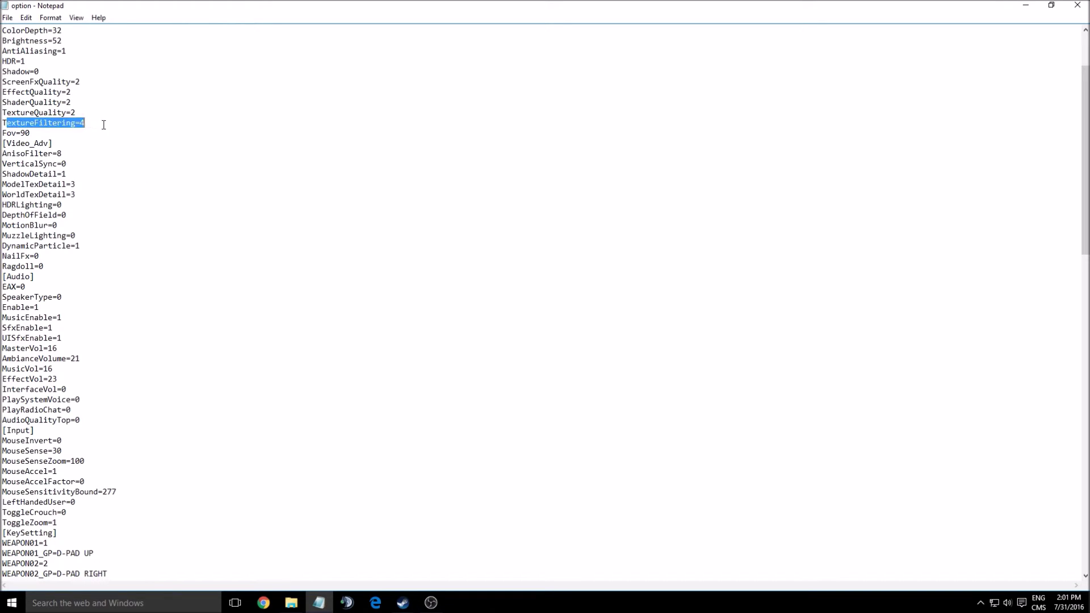
pyautogui.click(105, 122)
pyautogui.moveTo(105, 128); pyautogui.dragTo(6, 124)
pyautogui.click(34, 134)
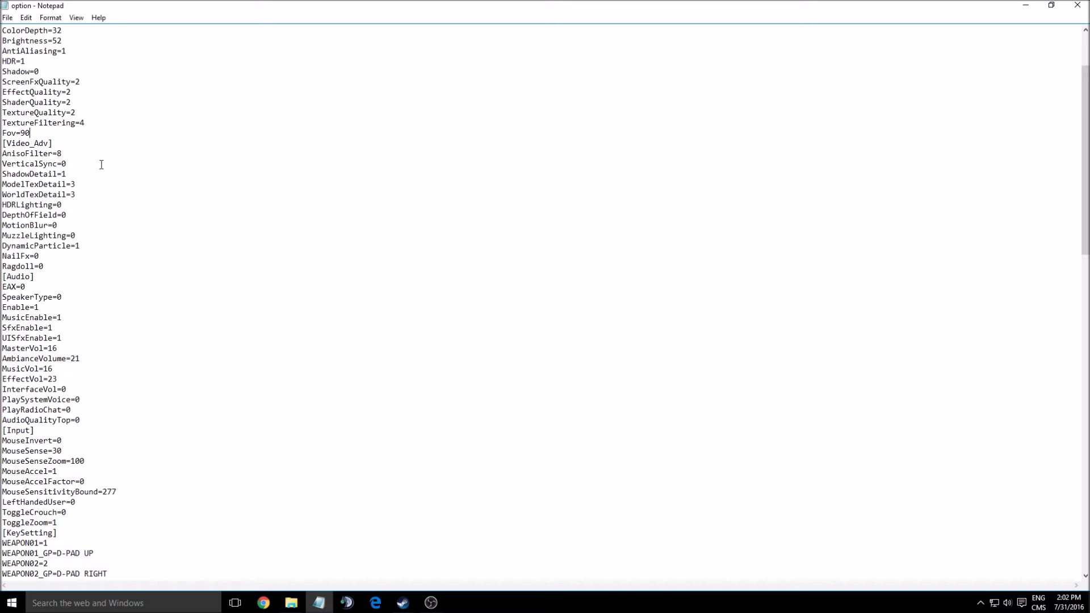
# Review the Fov entry and the [Video_Adv] entries from AnisoFilter to HDRLighting.
pyautogui.scroll(-1, 86, 142)
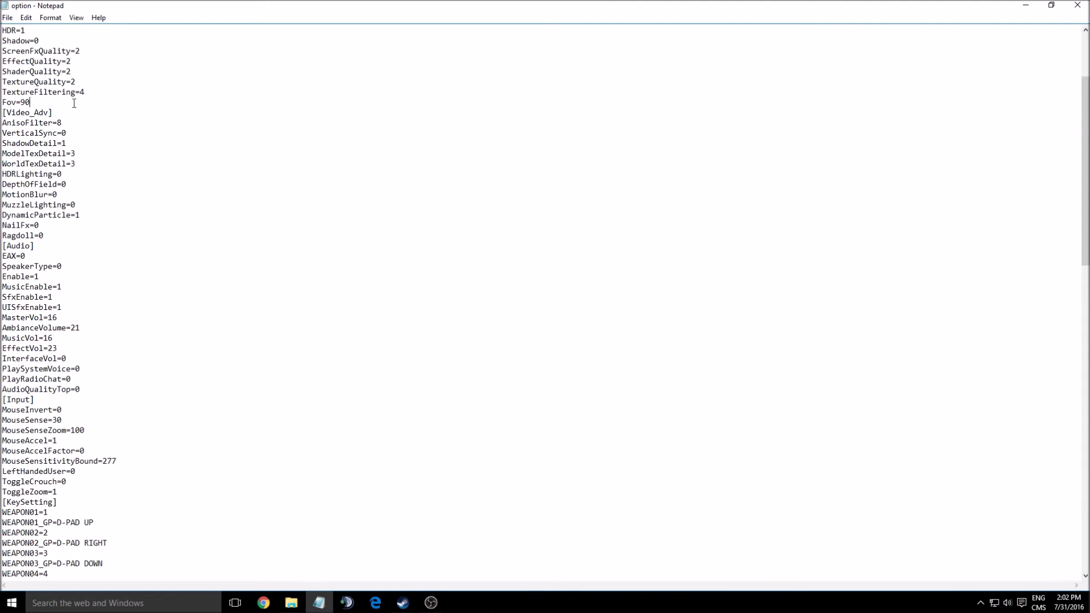
pyautogui.scroll(-1, 169, 151)
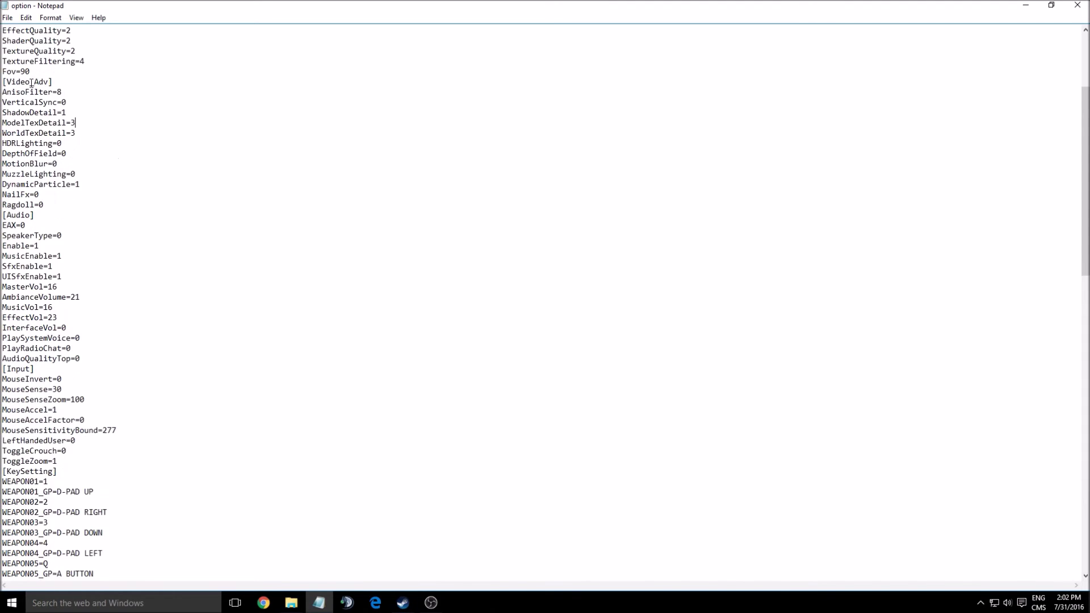
pyautogui.doubleClick(16, 71)
pyautogui.click(68, 112)
pyautogui.moveTo(112, 144); pyautogui.dragTo(13, 102)
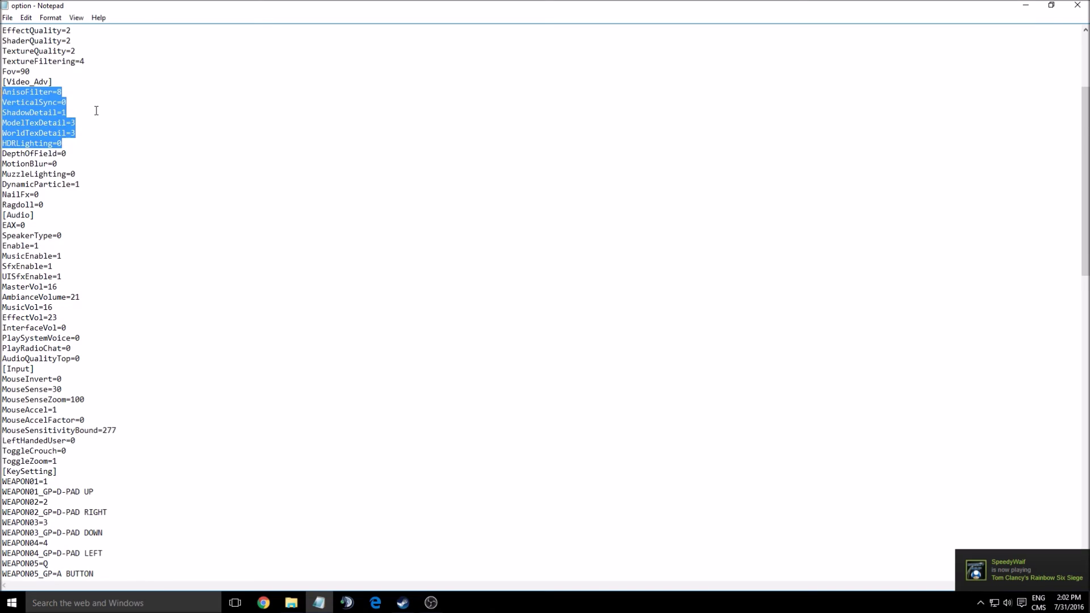
# Try setting ShadowDetail to 0 and restore it to 1.
pyautogui.click(97, 112)
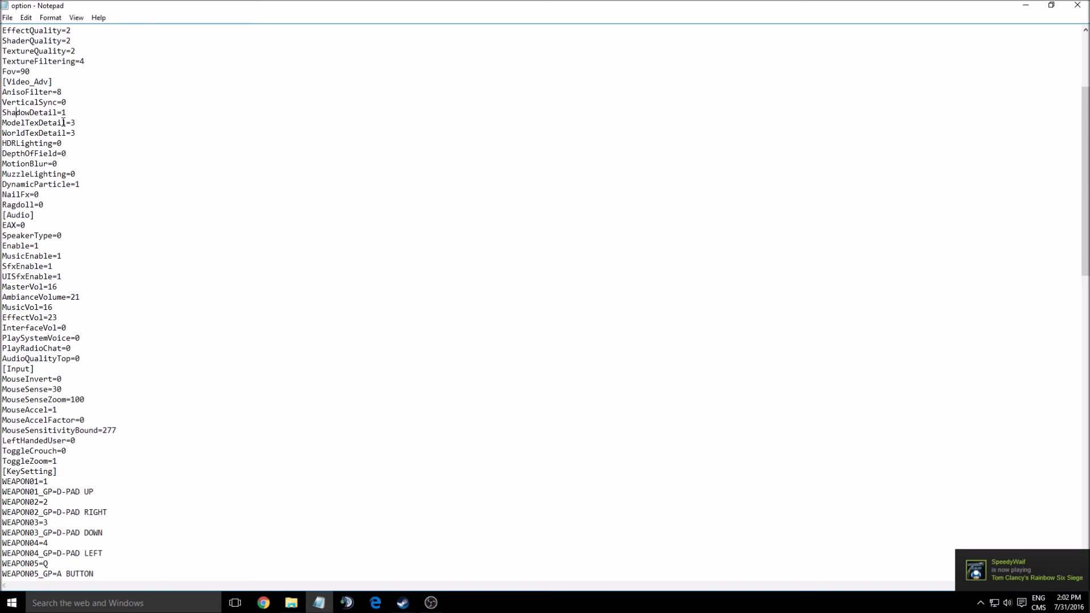
pyautogui.press('BackSpace')
pyautogui.write('0')
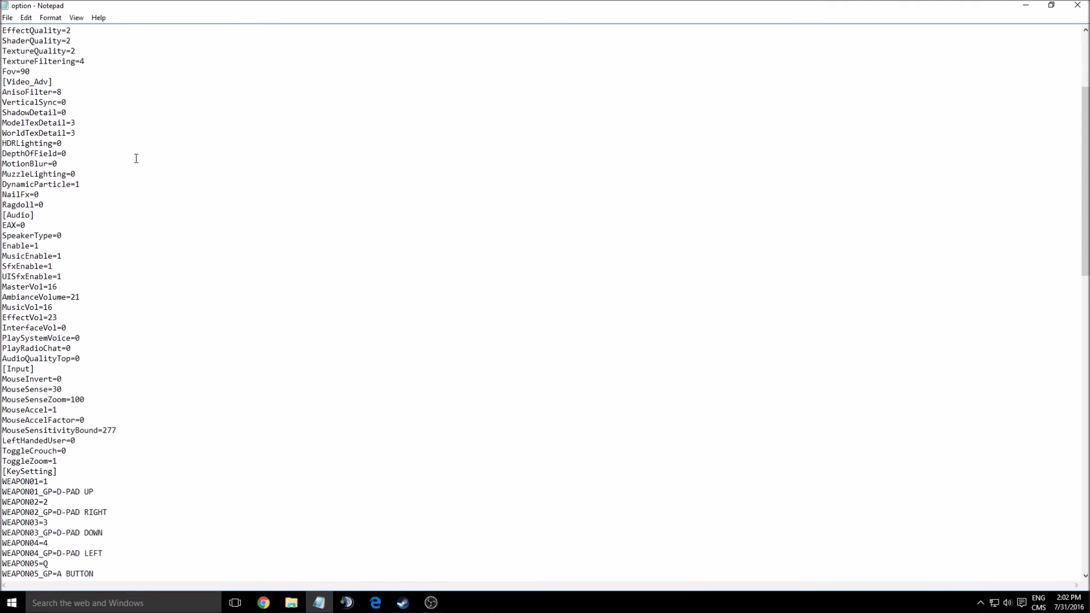
pyautogui.write('1')
pyautogui.press('BackSpace')
pyautogui.press('BackSpace')
pyautogui.write('1')
# Examine the ModelTexDetail, WorldTexDetail and DynamicParticle entries in the [Video_Adv] section.
pyautogui.moveTo(9, 135)
pyautogui.mouseDown()
pyautogui.moveTo(102, 131)
pyautogui.moveTo(11, 123)
pyautogui.mouseUp()
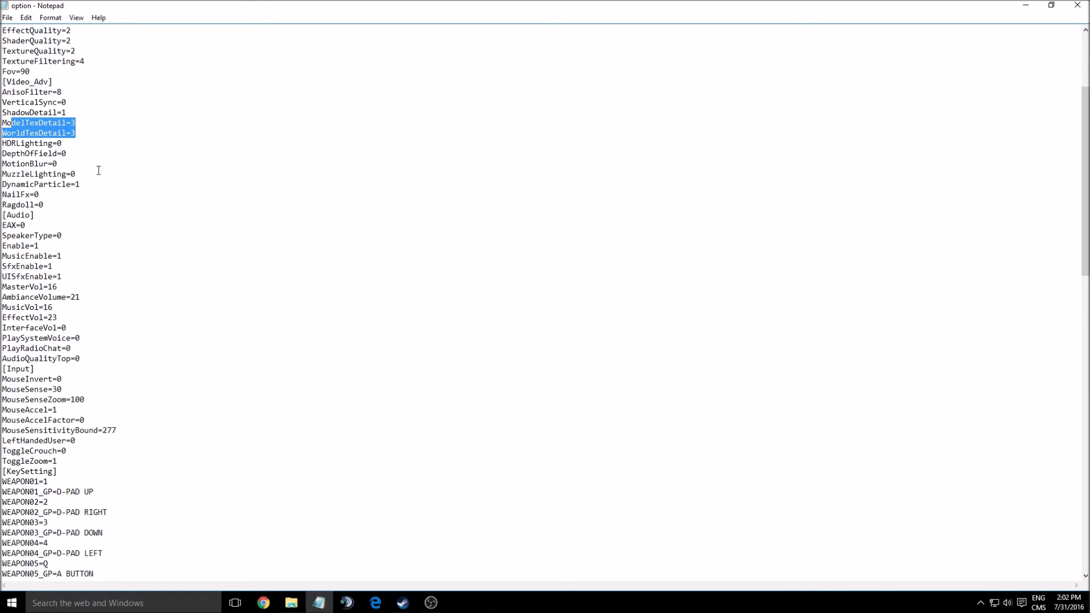
pyautogui.click(103, 148)
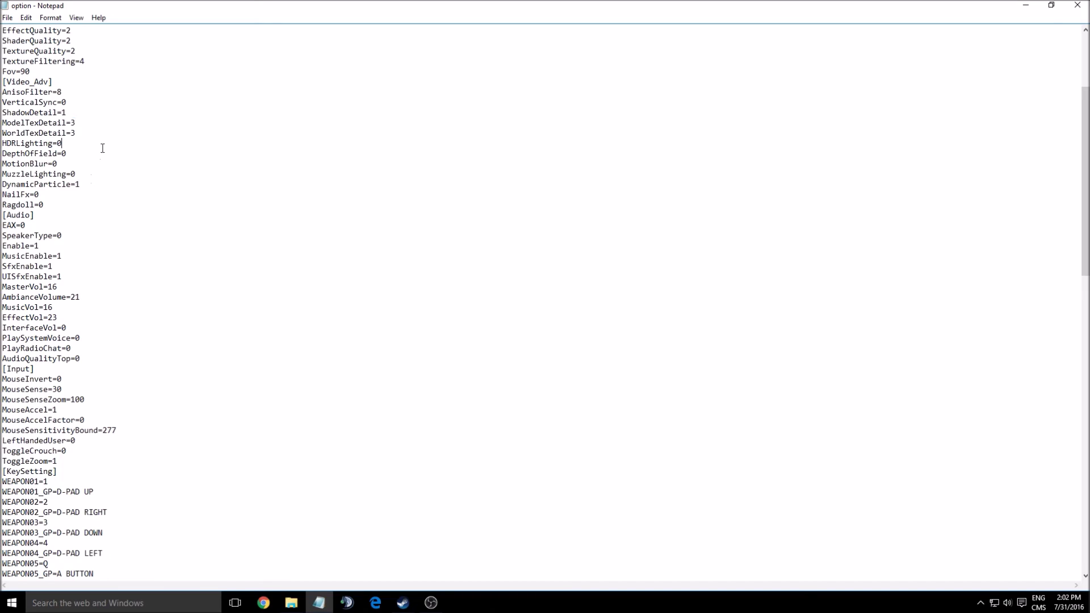
pyautogui.moveTo(4, 123); pyautogui.dragTo(44, 122)
pyautogui.press('End')
pyautogui.scroll(1, 92, 162)
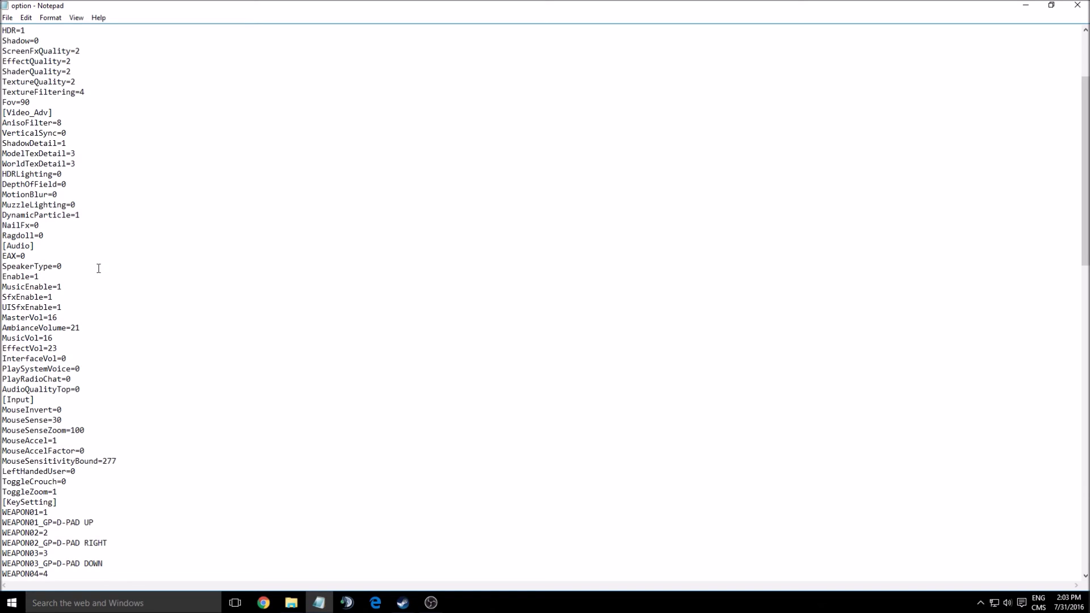
pyautogui.doubleClick(20, 216)
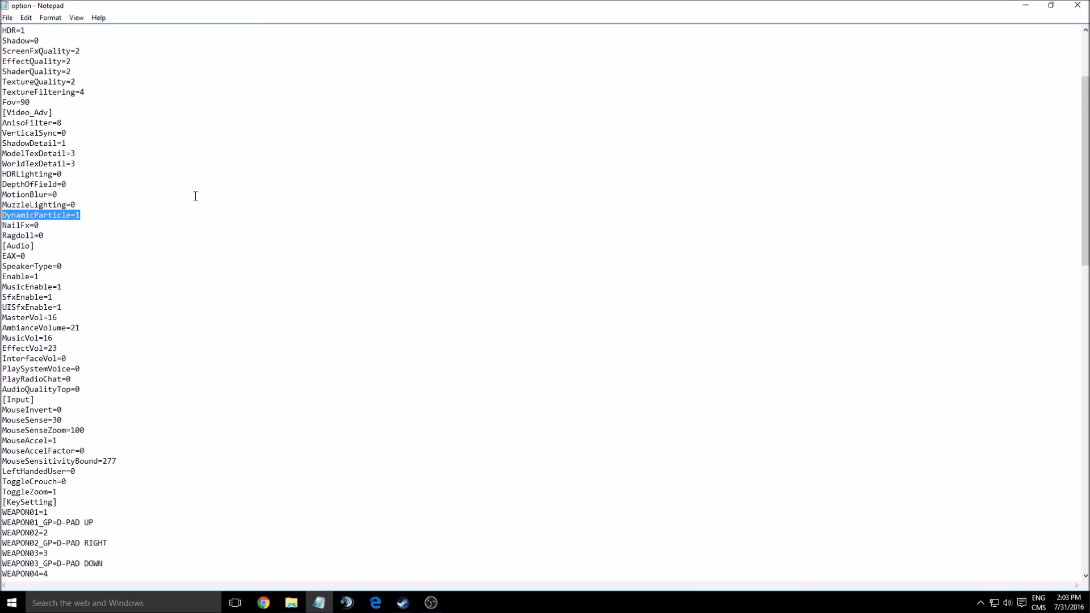
pyautogui.click(134, 214)
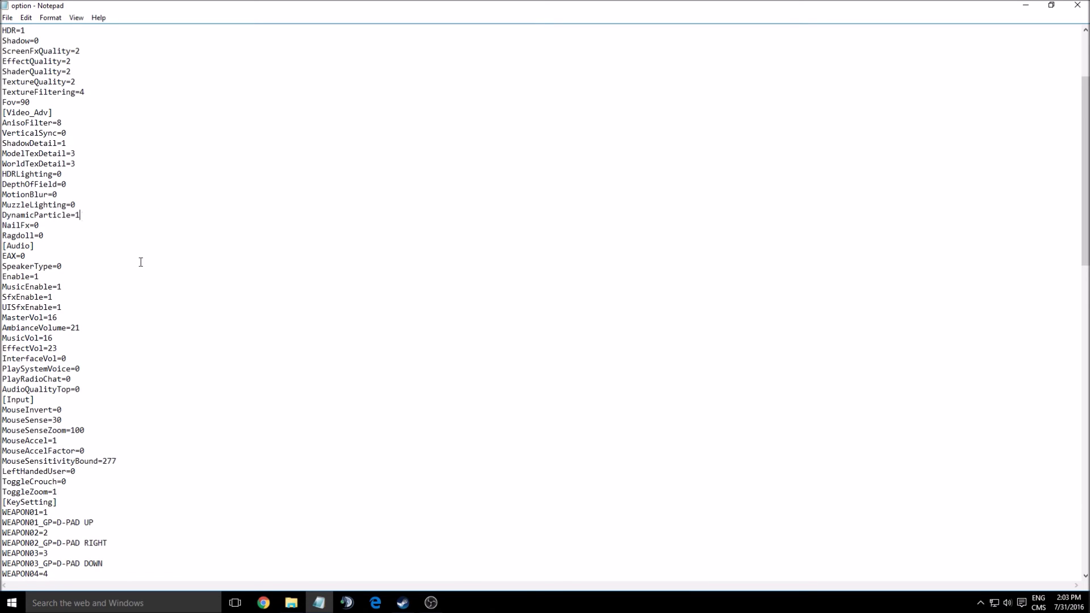
# Examine the HDRLighting and MotionBlur entries and skim the remaining audio, input and key settings.
pyautogui.click(141, 249)
pyautogui.scroll(-1, 122, 259)
pyautogui.scroll(1, 120, 262)
pyautogui.click(81, 181)
pyautogui.doubleClick(7, 194)
pyautogui.click(19, 176)
pyautogui.moveTo(3, 174); pyautogui.dragTo(85, 175)
pyautogui.click(68, 174)
pyautogui.scroll(-3, 165, 321)
pyautogui.scroll(-20, 170, 320)
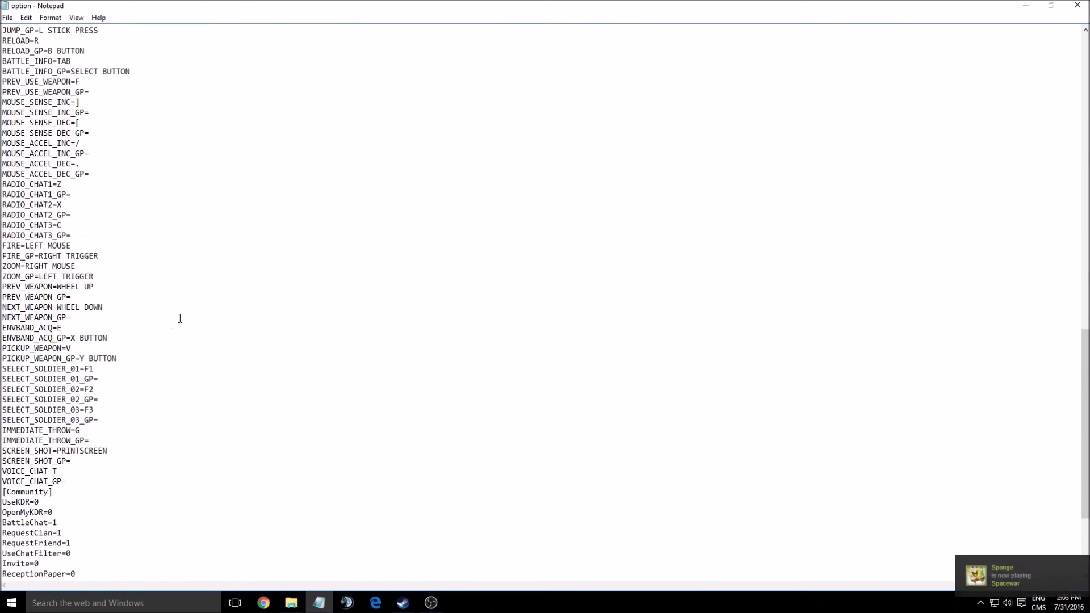
pyautogui.scroll(15, 175, 316)
pyautogui.scroll(17, 210, 317)
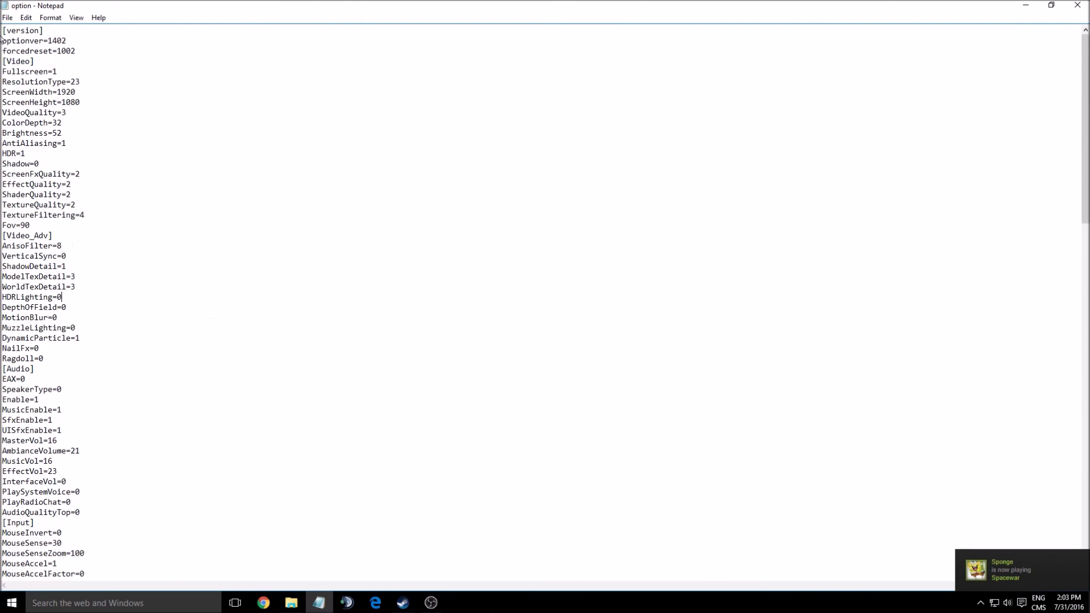
# Close the option file in Notepad without saving its changes.
pyautogui.click(7, 18)
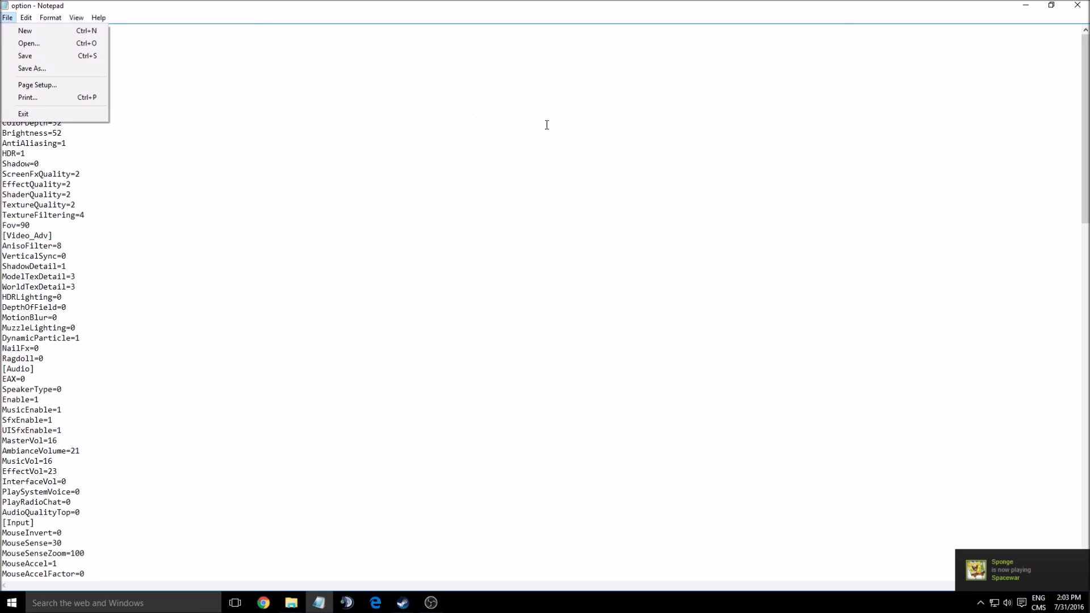
pyautogui.click(1077, 5)
pyautogui.click(561, 305)
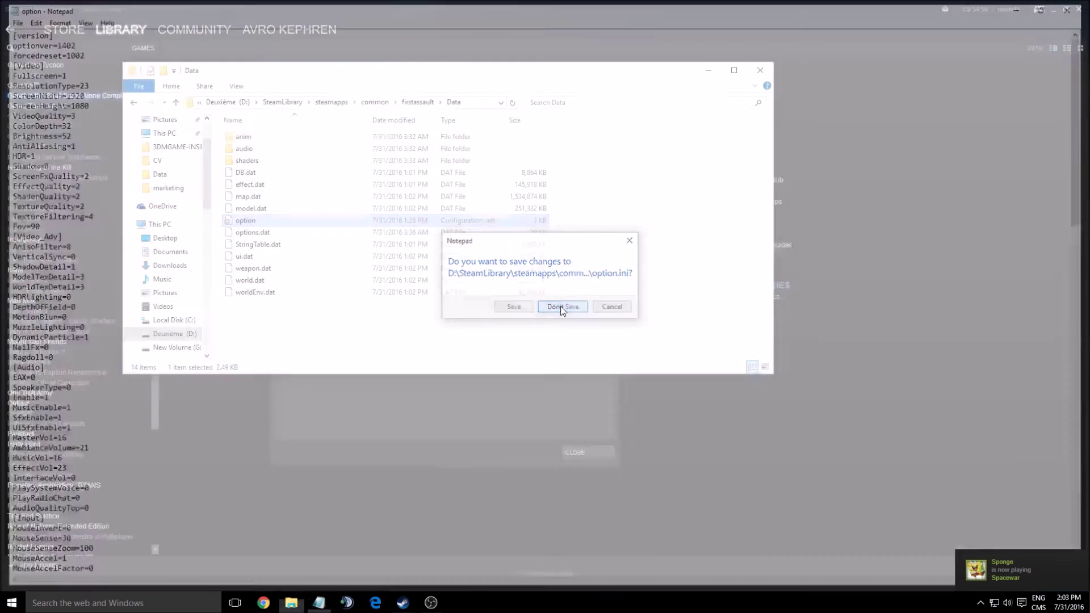
# Try the Read-only attribute in the option file's properties and cancel the dialog.
pyautogui.rightClick(263, 222)
pyautogui.click(335, 472)
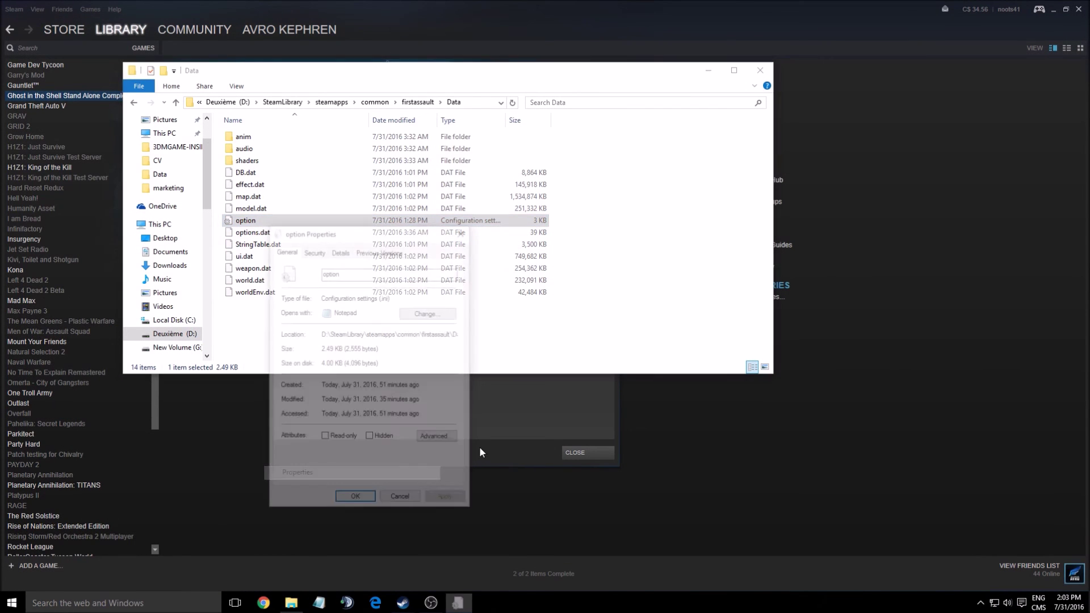
pyautogui.click(326, 439)
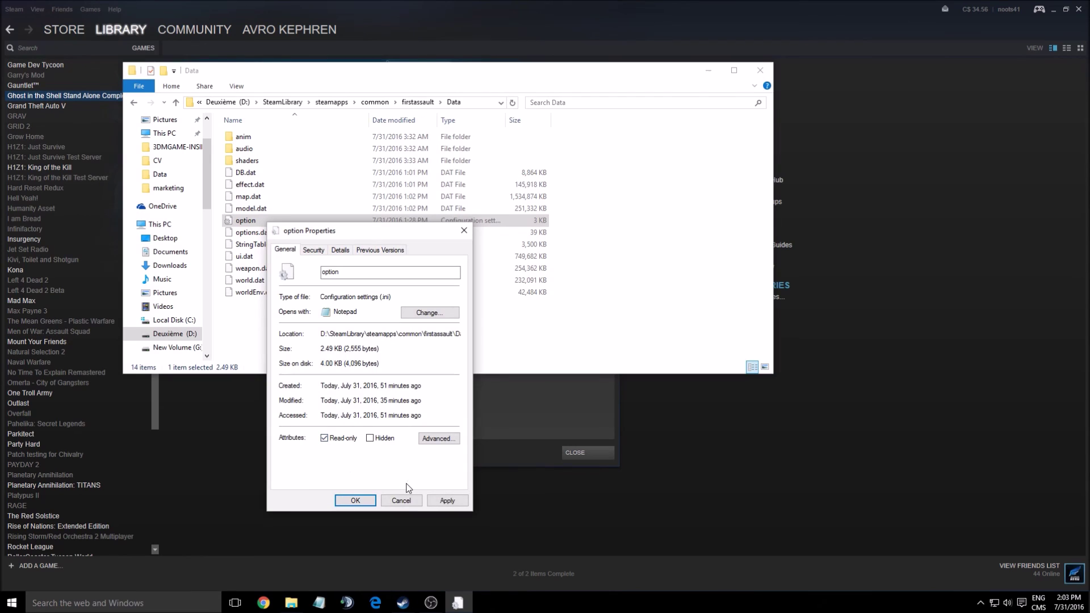
pyautogui.click(401, 500)
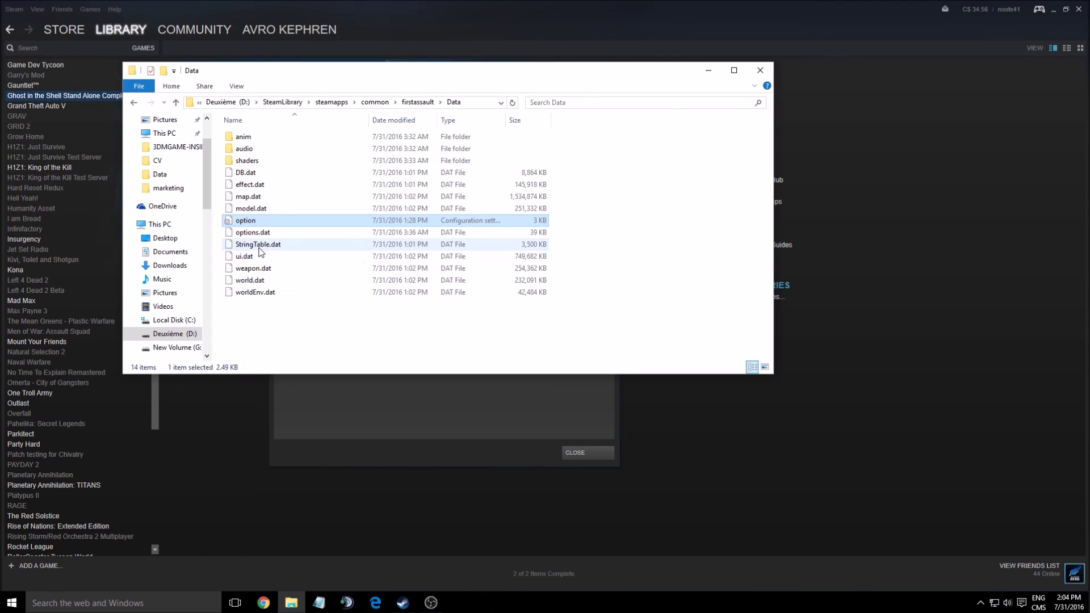
pyautogui.moveTo(343, 73); pyautogui.dragTo(425, 91)
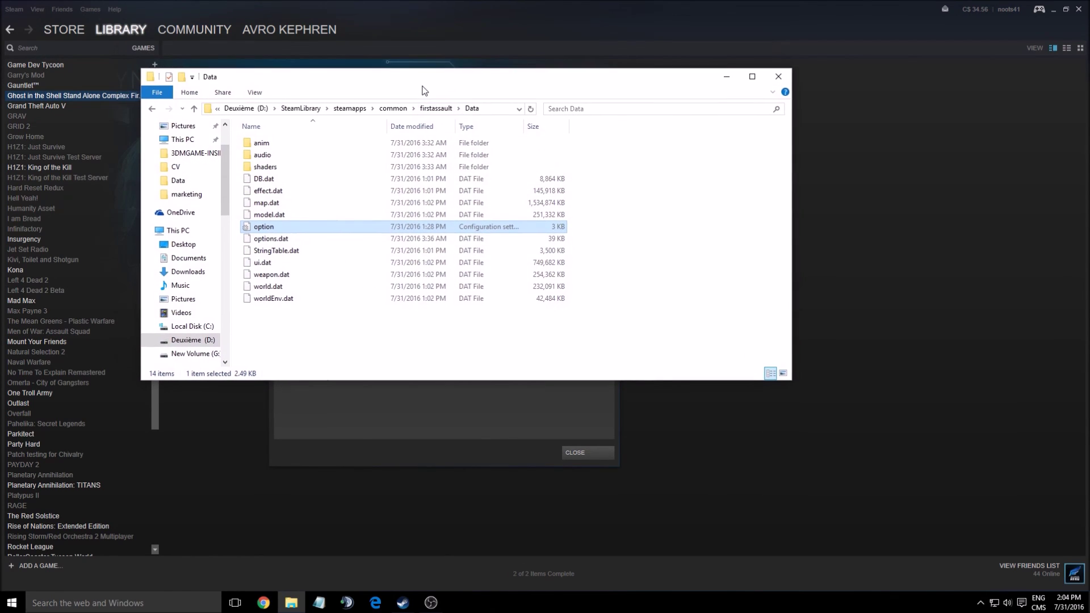